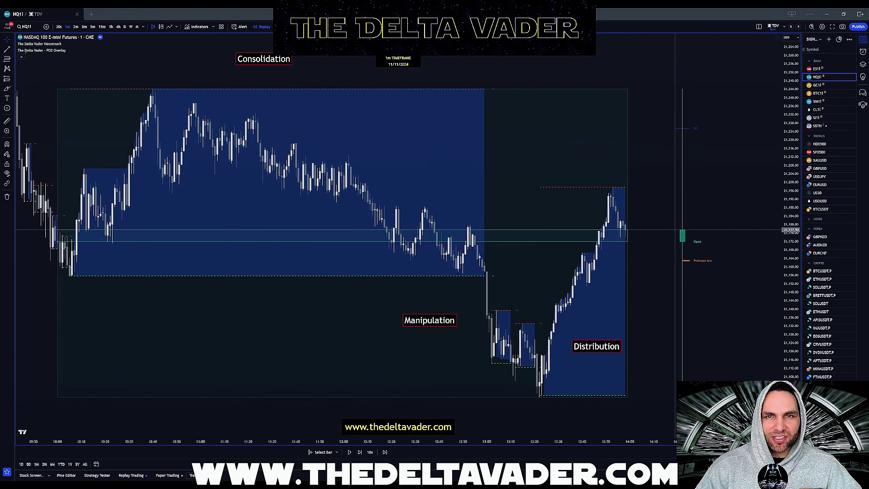
Circle the Consolidation, Manipulation and Distribution labels on the NASDAQ 100 E-mini chart with freehand strokes
{"action": "left_click_drag", "start_coordinate": [272, 38], "coordinate": [256, 40]}
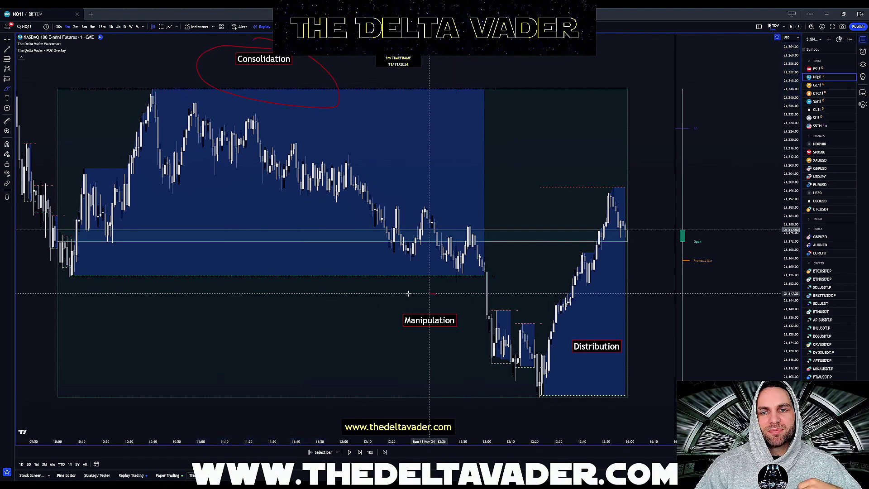
{"action": "left_click_drag", "start_coordinate": [434, 293], "coordinate": [414, 288]}
{"action": "mouse_move", "coordinate": [599, 314]}
{"action": "left_mouse_down"}
{"action": "mouse_move", "coordinate": [630, 332]}
{"action": "mouse_move", "coordinate": [553, 337]}
{"action": "mouse_move", "coordinate": [597, 314]}
{"action": "mouse_move", "coordinate": [615, 322]}
{"action": "left_mouse_up"}
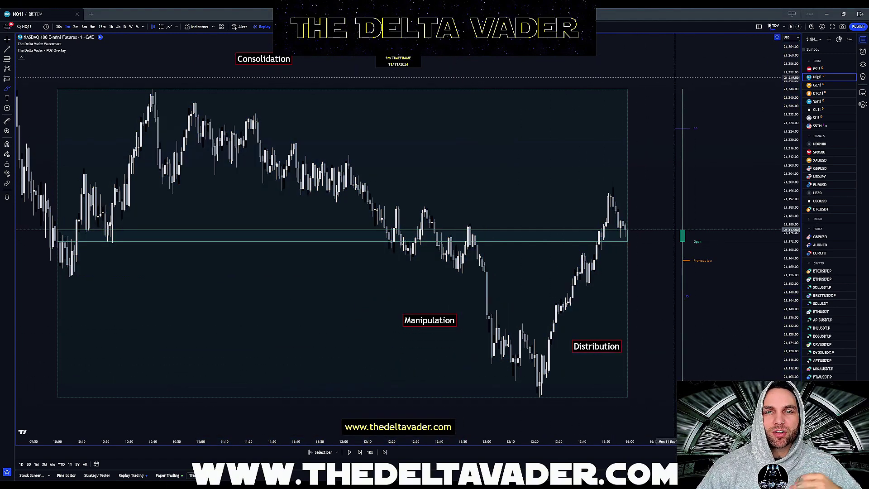
Circle the higher-timeframe candle and its green body, and outline the matching open-to-close band across the chart
{"action": "mouse_move", "coordinate": [671, 74]}
{"action": "left_mouse_down"}
{"action": "mouse_move", "coordinate": [642, 267]}
{"action": "mouse_move", "coordinate": [660, 403]}
{"action": "left_mouse_up"}
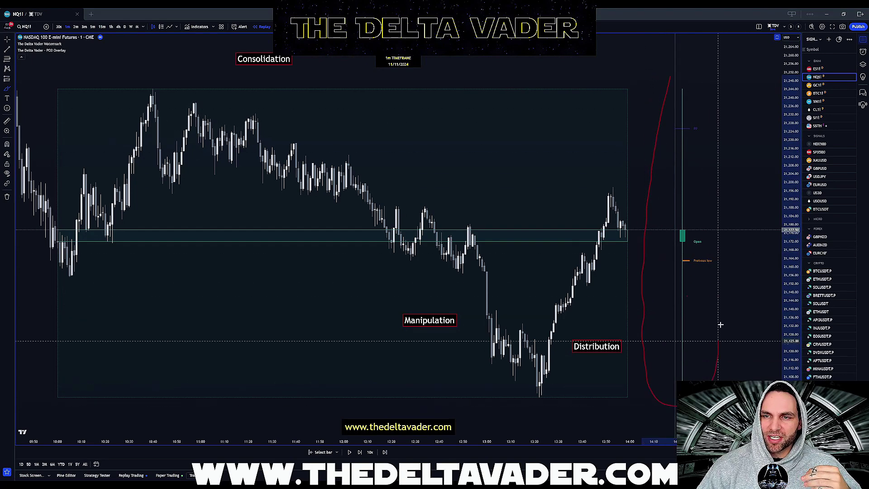
{"action": "left_click_drag", "start_coordinate": [719, 325], "coordinate": [708, 114]}
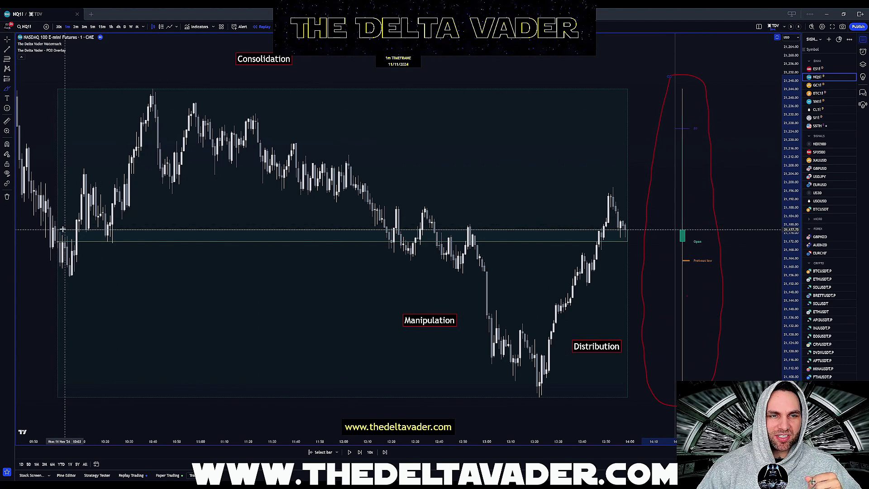
{"action": "mouse_move", "coordinate": [58, 233]}
{"action": "left_mouse_down"}
{"action": "mouse_move", "coordinate": [557, 238]}
{"action": "mouse_move", "coordinate": [117, 234]}
{"action": "left_mouse_up"}
{"action": "mouse_move", "coordinate": [681, 222]}
{"action": "left_mouse_down"}
{"action": "mouse_move", "coordinate": [669, 240]}
{"action": "mouse_move", "coordinate": [697, 247]}
{"action": "left_mouse_up"}
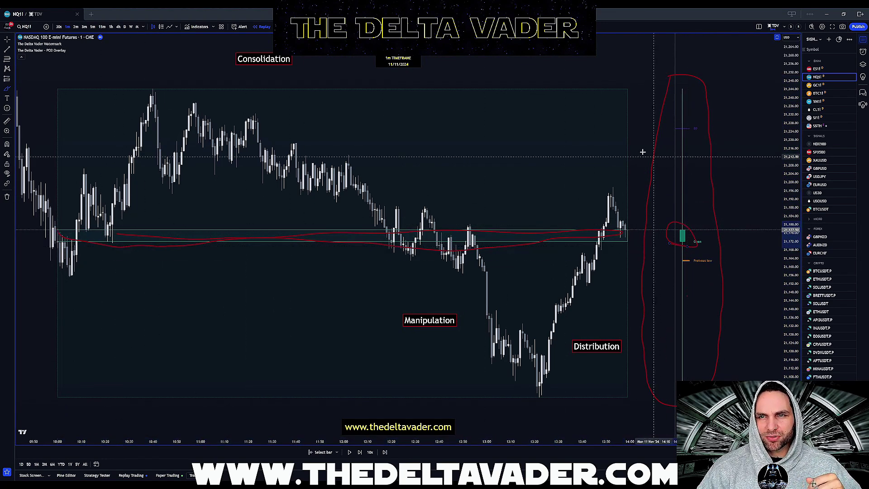
Circle the price areas above and below the body band, together with the matching upper and lower wicks of the higher-timeframe candle
{"action": "left_click_drag", "start_coordinate": [577, 89], "coordinate": [108, 176]}
{"action": "left_click_drag", "start_coordinate": [171, 187], "coordinate": [521, 95]}
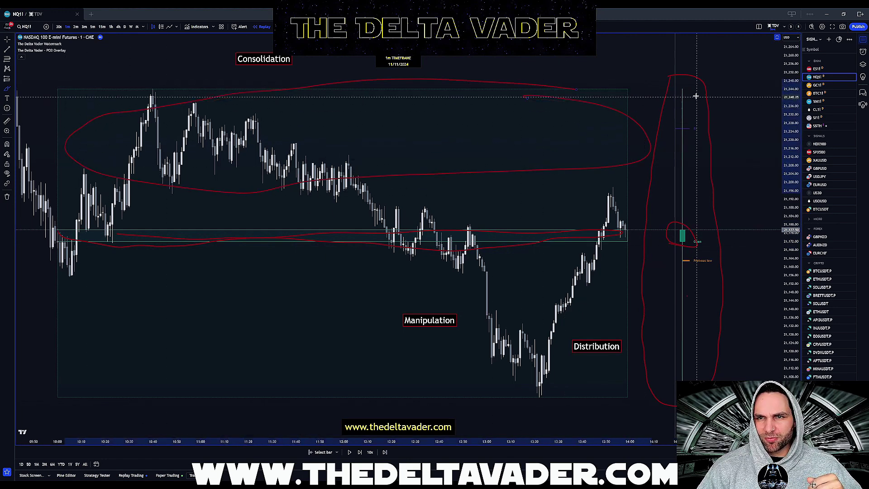
{"action": "mouse_move", "coordinate": [695, 96]}
{"action": "left_mouse_down"}
{"action": "mouse_move", "coordinate": [679, 195]}
{"action": "mouse_move", "coordinate": [685, 93]}
{"action": "left_mouse_up"}
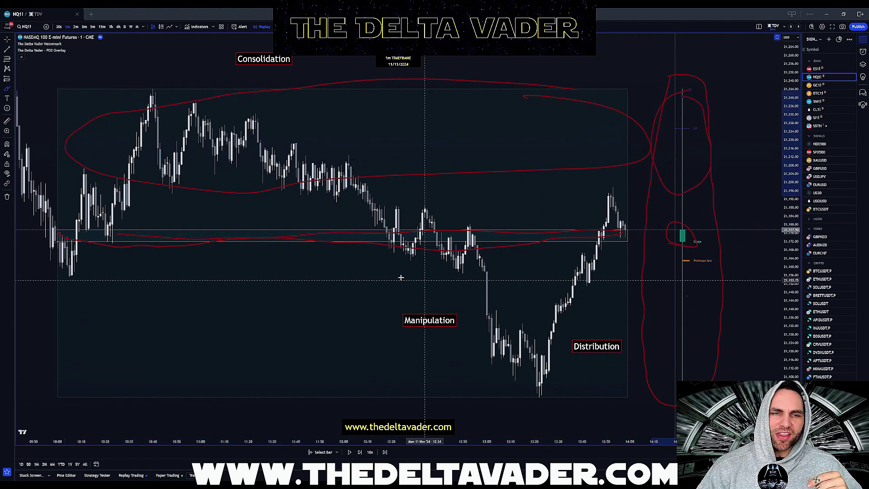
{"action": "mouse_move", "coordinate": [387, 282]}
{"action": "left_mouse_down"}
{"action": "mouse_move", "coordinate": [128, 357]}
{"action": "mouse_move", "coordinate": [624, 314]}
{"action": "mouse_move", "coordinate": [421, 280]}
{"action": "left_mouse_up"}
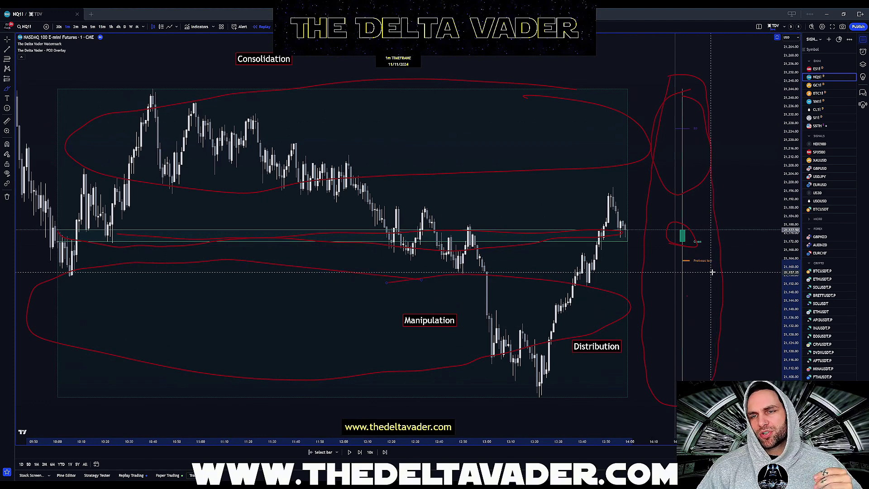
{"action": "mouse_move", "coordinate": [711, 272]}
{"action": "left_mouse_down"}
{"action": "mouse_move", "coordinate": [650, 346]}
{"action": "mouse_move", "coordinate": [688, 277]}
{"action": "mouse_move", "coordinate": [669, 280]}
{"action": "left_mouse_up"}
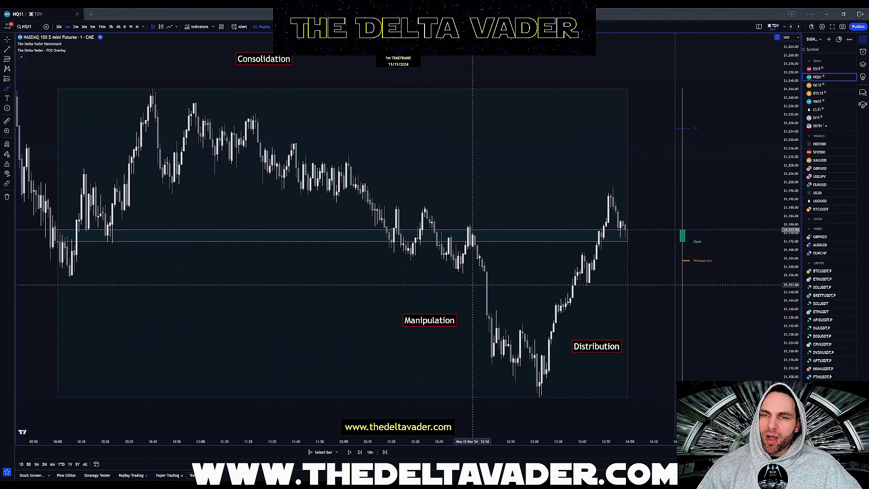
Circle the whole consolidation-to-distribution price move on the chart and delete that stroke
{"action": "mouse_move", "coordinate": [371, 77]}
{"action": "left_mouse_down"}
{"action": "mouse_move", "coordinate": [238, 81]}
{"action": "mouse_move", "coordinate": [545, 111]}
{"action": "mouse_move", "coordinate": [436, 98]}
{"action": "left_mouse_up"}
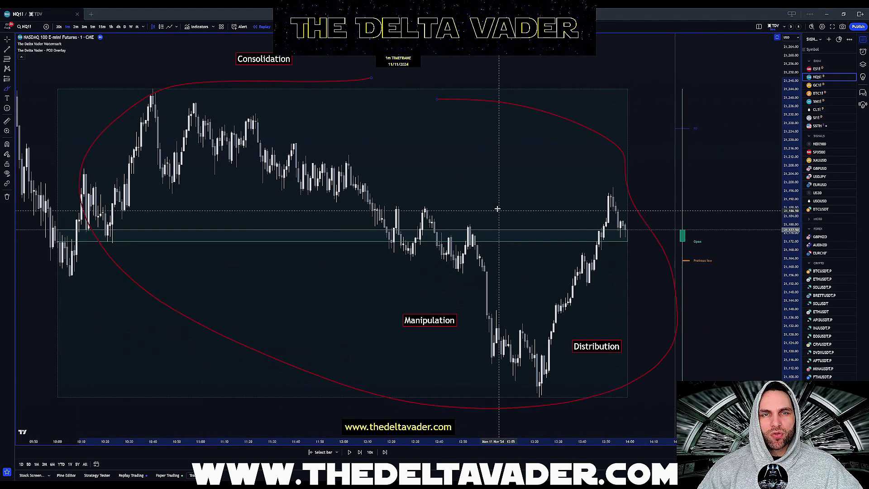
{"action": "key", "text": "Delete"}
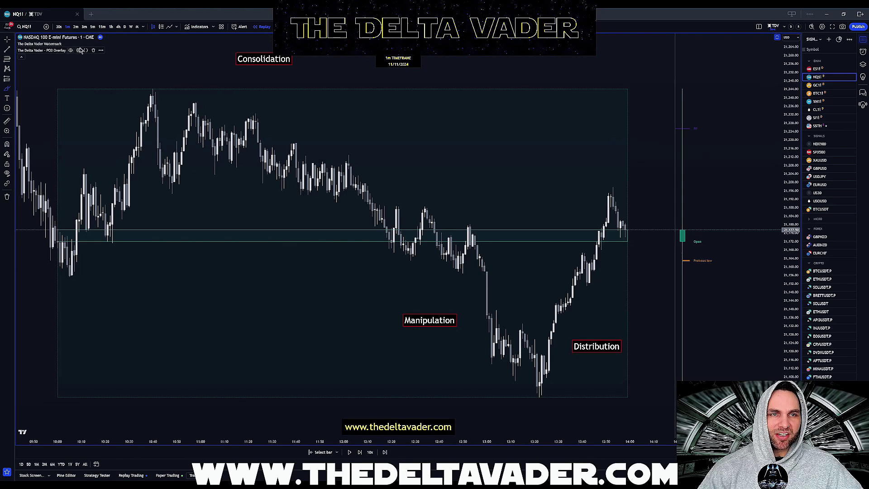
Enable the consolidation high/low lines and the consolidation zone in the PO3 Overlay indicator
{"action": "left_click", "coordinate": [78, 50]}
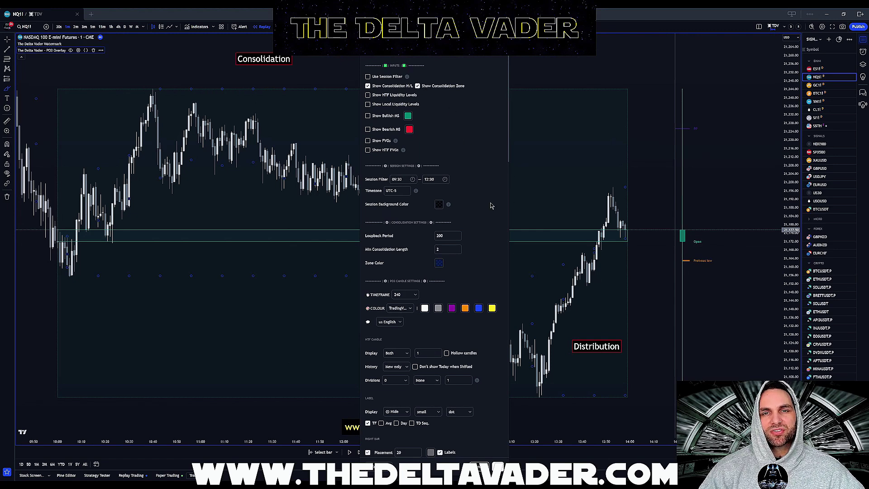
{"action": "left_click", "coordinate": [501, 465]}
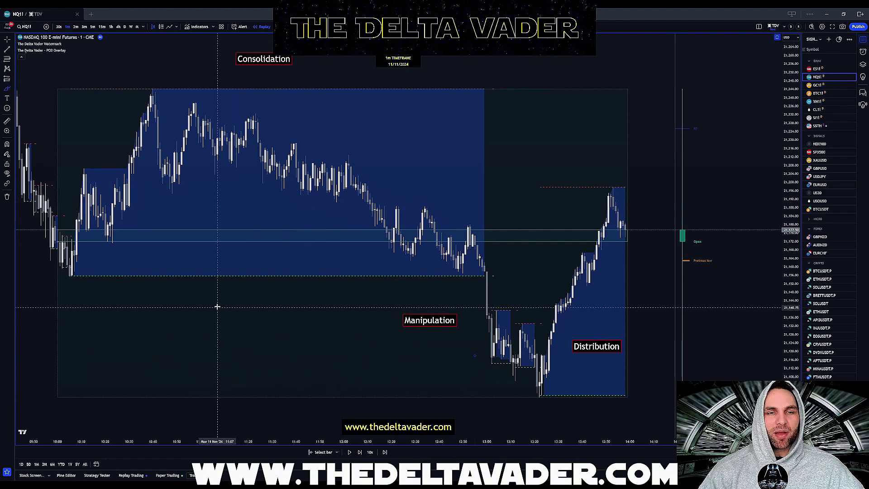
Circle the consolidation and distribution zones and trace freehand lines along the consolidation's low and high
{"action": "mouse_move", "coordinate": [149, 297]}
{"action": "left_mouse_down"}
{"action": "mouse_move", "coordinate": [434, 105]}
{"action": "mouse_move", "coordinate": [86, 171]}
{"action": "left_mouse_up"}
{"action": "left_click_drag", "start_coordinate": [109, 206], "coordinate": [281, 219]}
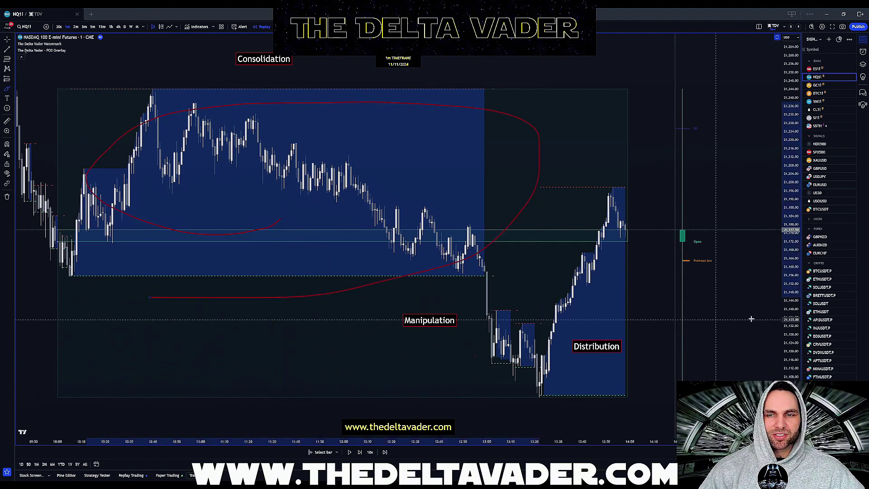
{"action": "mouse_move", "coordinate": [622, 219]}
{"action": "left_mouse_down"}
{"action": "mouse_move", "coordinate": [581, 376]}
{"action": "mouse_move", "coordinate": [590, 207]}
{"action": "left_mouse_up"}
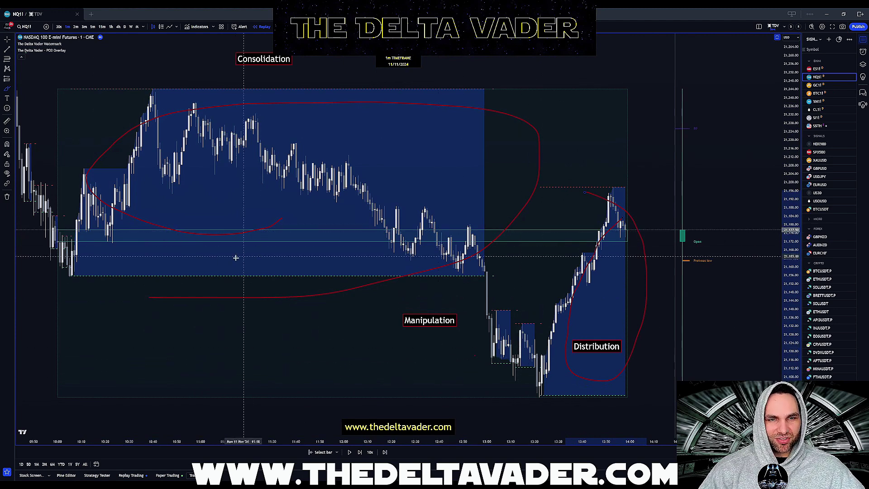
{"action": "mouse_move", "coordinate": [54, 276]}
{"action": "left_mouse_down"}
{"action": "mouse_move", "coordinate": [385, 256]}
{"action": "mouse_move", "coordinate": [501, 265]}
{"action": "left_mouse_up"}
{"action": "mouse_move", "coordinate": [126, 88]}
{"action": "left_mouse_down"}
{"action": "mouse_move", "coordinate": [403, 78]}
{"action": "mouse_move", "coordinate": [508, 86]}
{"action": "left_mouse_up"}
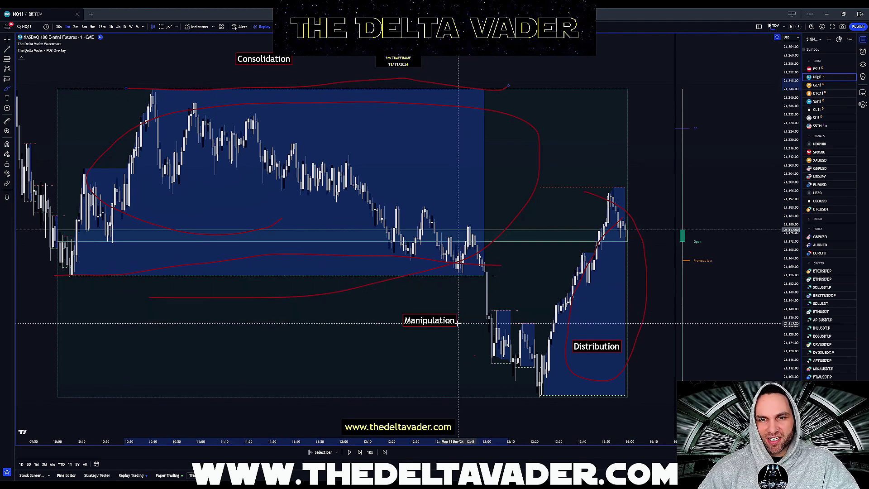
Undo the freehand strokes around the consolidation and distribution zones
{"action": "key", "text": "ctrl+z"}
{"action": "key", "text": "ctrl+z"}
{"action": "key", "text": "ctrl+z"}
{"action": "key", "text": "ctrl+z"}
{"action": "key", "text": "ctrl+z"}
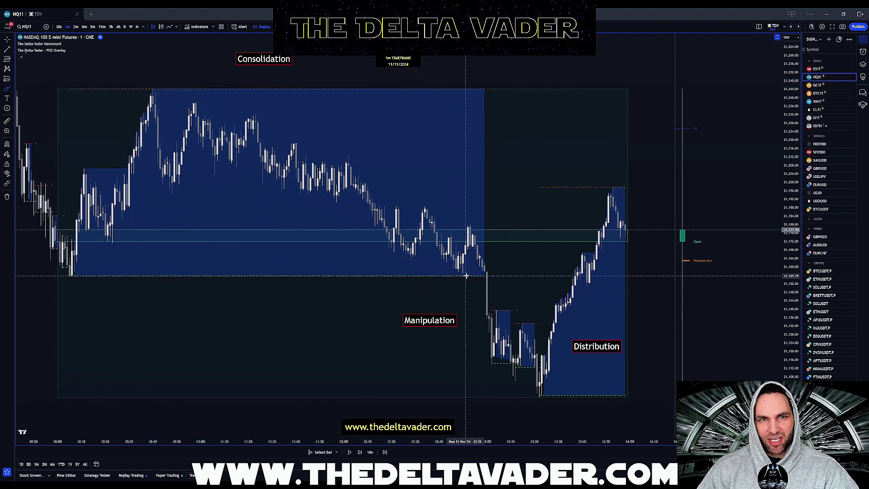
Sketch a zigzag price path inside the large consolidation zone and freehand lines along its low and high
{"action": "mouse_move", "coordinate": [466, 275]}
{"action": "left_mouse_down"}
{"action": "mouse_move", "coordinate": [508, 274]}
{"action": "mouse_move", "coordinate": [485, 290]}
{"action": "mouse_move", "coordinate": [499, 326]}
{"action": "mouse_move", "coordinate": [546, 381]}
{"action": "mouse_move", "coordinate": [533, 339]}
{"action": "mouse_move", "coordinate": [634, 374]}
{"action": "left_mouse_up"}
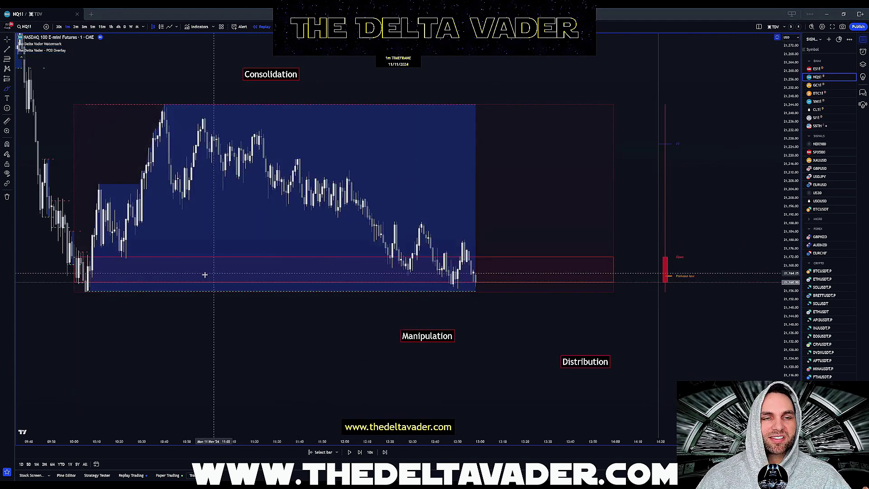
{"action": "mouse_move", "coordinate": [99, 287]}
{"action": "left_mouse_down"}
{"action": "mouse_move", "coordinate": [165, 256]}
{"action": "mouse_move", "coordinate": [278, 272]}
{"action": "mouse_move", "coordinate": [419, 167]}
{"action": "mouse_move", "coordinate": [457, 220]}
{"action": "left_mouse_up"}
{"action": "left_click_drag", "start_coordinate": [70, 294], "coordinate": [539, 305]}
{"action": "left_click_drag", "start_coordinate": [79, 94], "coordinate": [501, 95]}
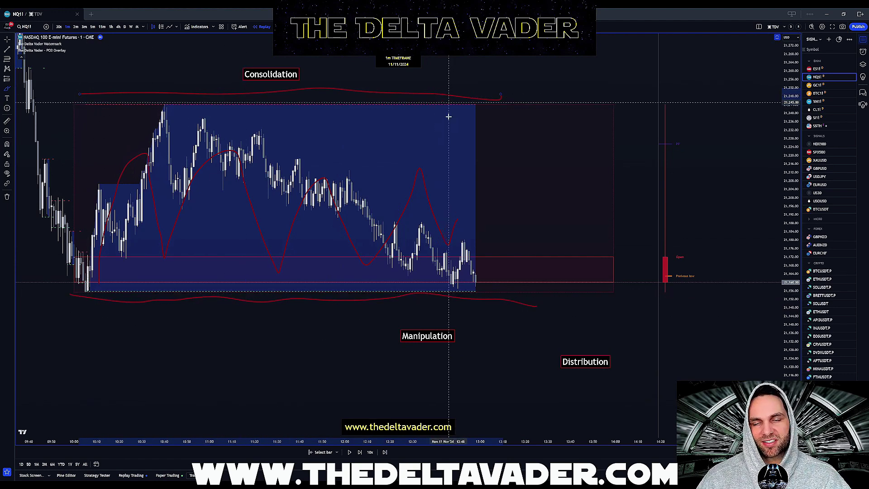
Advance the bar replay to the candle breaking below the consolidation zone and mark the area beneath the Manipulation label
{"action": "left_click", "coordinate": [360, 452]}
{"action": "left_click", "coordinate": [360, 452]}
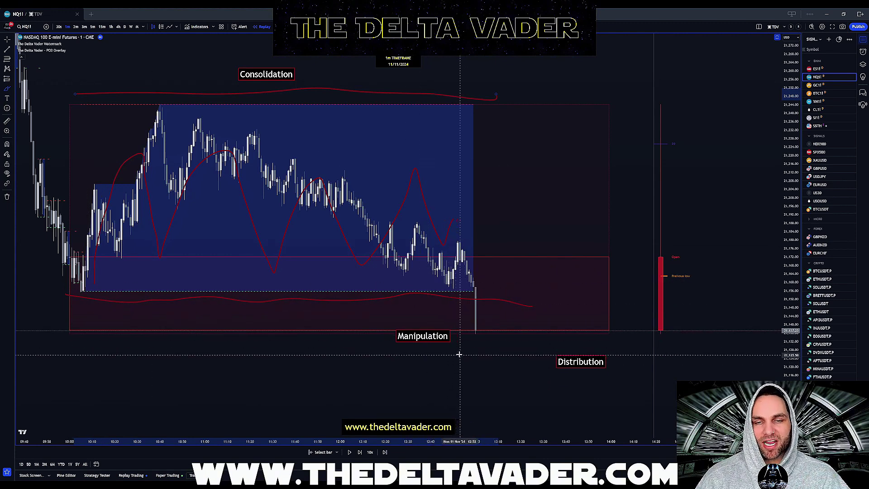
{"action": "mouse_move", "coordinate": [460, 354]}
{"action": "left_mouse_down"}
{"action": "mouse_move", "coordinate": [379, 365]}
{"action": "mouse_move", "coordinate": [450, 364]}
{"action": "left_mouse_up"}
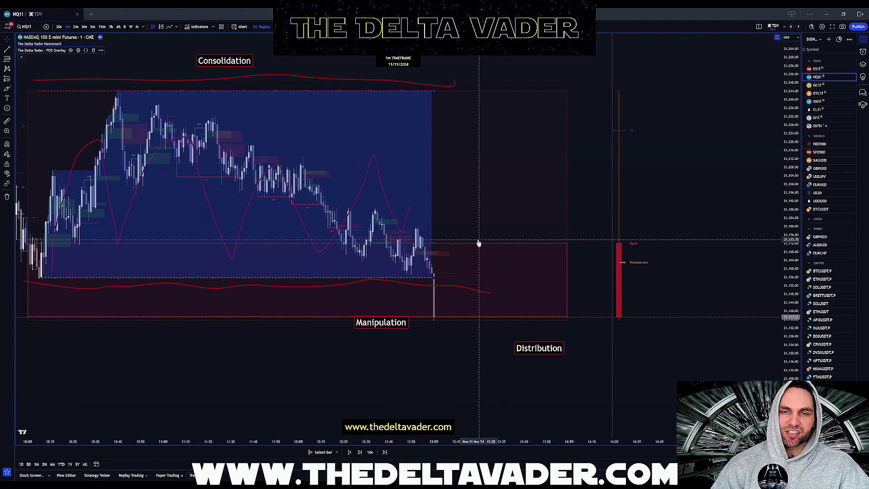
Step the bar replay forward through the manipulation low to the upward rebound near the Distribution label
{"action": "left_click", "coordinate": [359, 454]}
{"action": "left_click", "coordinate": [359, 454]}
{"action": "left_click", "coordinate": [360, 453]}
{"action": "left_click", "coordinate": [359, 454]}
{"action": "left_click", "coordinate": [359, 453]}
{"action": "left_click", "coordinate": [360, 453]}
{"action": "left_click", "coordinate": [359, 454]}
{"action": "left_click", "coordinate": [360, 453]}
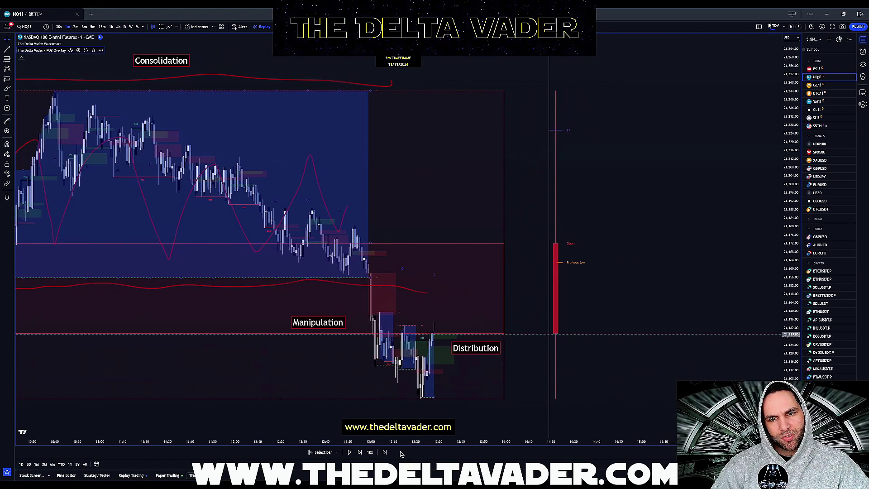
Buy one contract at 21,133.25 and set its stop loss at 21,096.00, just below the manipulation low
{"action": "scroll", "coordinate": [425, 358], "scroll_direction": "up", "scroll_amount": 3}
{"action": "left_click_drag", "start_coordinate": [390, 379], "coordinate": [609, 317]}
{"action": "scroll", "coordinate": [506, 348], "scroll_direction": "up", "scroll_amount": 5}
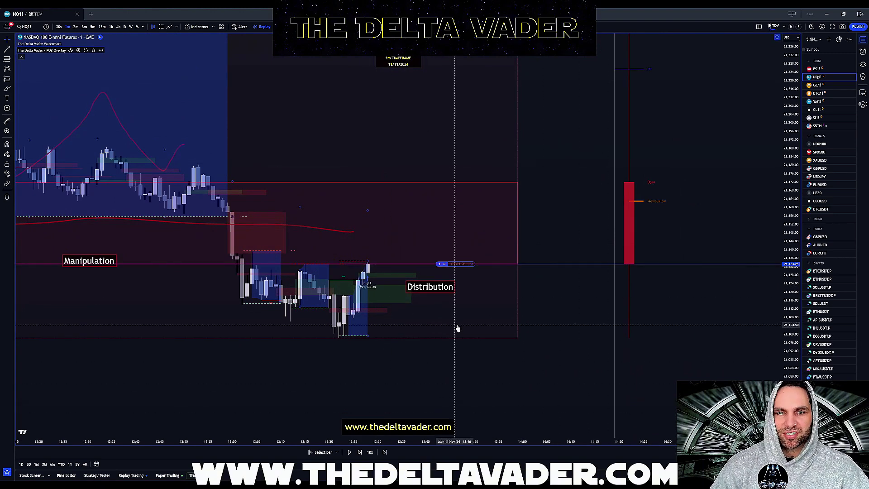
{"action": "mouse_move", "coordinate": [430, 263]}
{"action": "left_click_drag", "start_coordinate": [429, 264], "coordinate": [413, 342]}
{"action": "scroll", "coordinate": [453, 161], "scroll_direction": "down", "scroll_amount": 3}
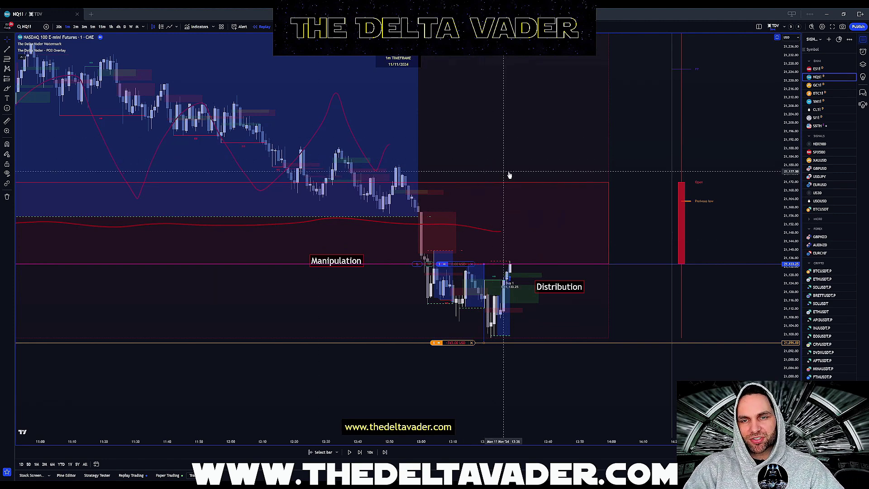
Turn on local liquidity levels and HTF FVGs in the PO3 Overlay indicator
{"action": "left_click", "coordinate": [78, 50]}
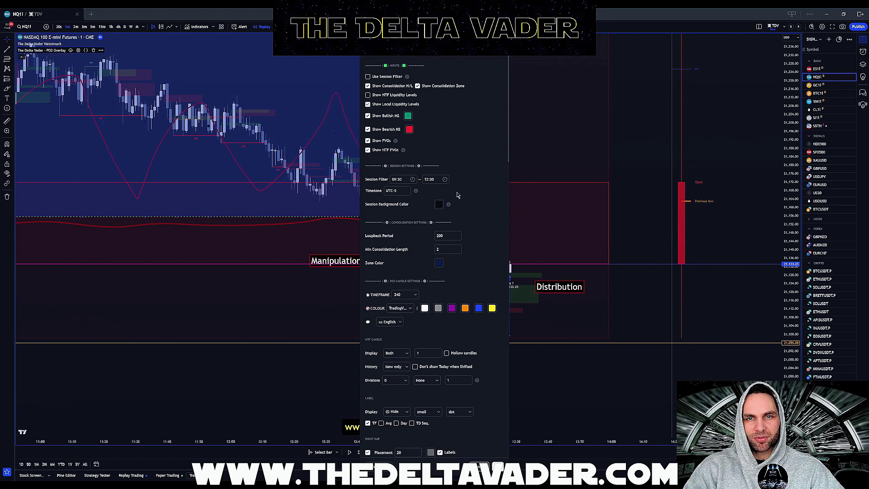
{"action": "key", "text": "Escape"}
Set the long position's take profit at 21,180.25, above the higher-timeframe candle's open
{"action": "left_click_drag", "start_coordinate": [528, 309], "coordinate": [436, 312]}
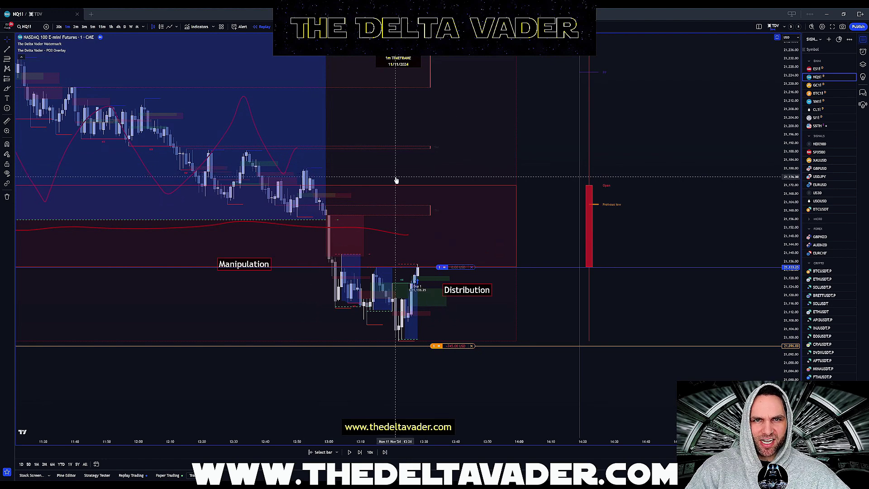
{"action": "mouse_move", "coordinate": [433, 272]}
{"action": "left_click_drag", "start_coordinate": [431, 269], "coordinate": [421, 171]}
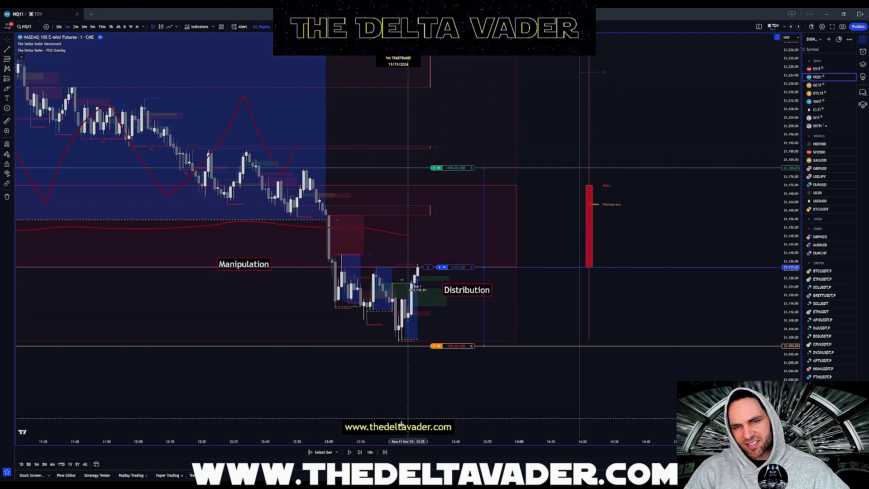
Advance the bar replay until price passes the take profit, and circle the gap area just above the manipulation low
{"action": "left_click", "coordinate": [360, 452]}
{"action": "left_click", "coordinate": [359, 452]}
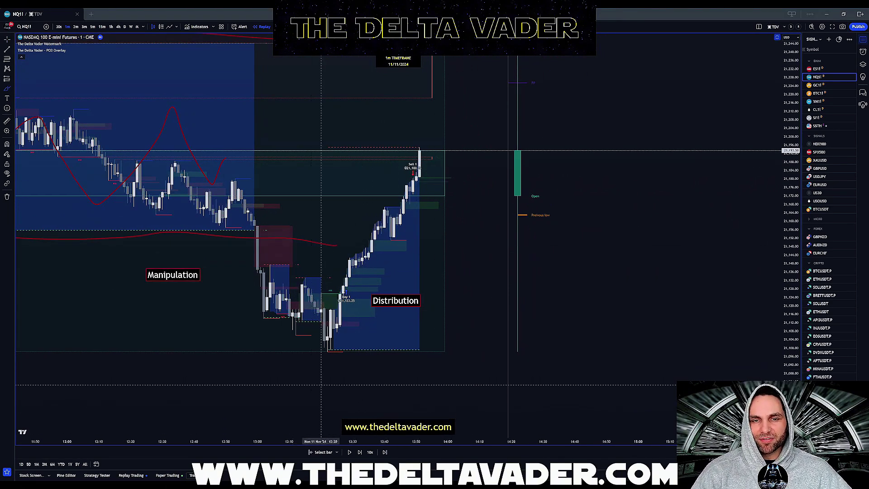
{"action": "mouse_move", "coordinate": [312, 331]}
{"action": "left_mouse_down"}
{"action": "mouse_move", "coordinate": [374, 327]}
{"action": "mouse_move", "coordinate": [311, 321]}
{"action": "mouse_move", "coordinate": [324, 333]}
{"action": "left_mouse_up"}
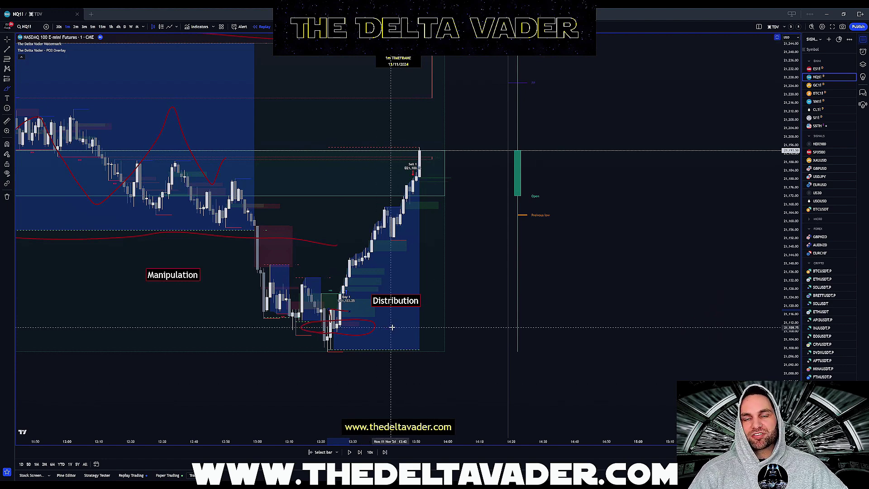
Examine the completed trade's entry and exit against the consolidation, manipulation and distribution phases
{"action": "scroll", "coordinate": [447, 292], "scroll_direction": "down", "scroll_amount": 2}
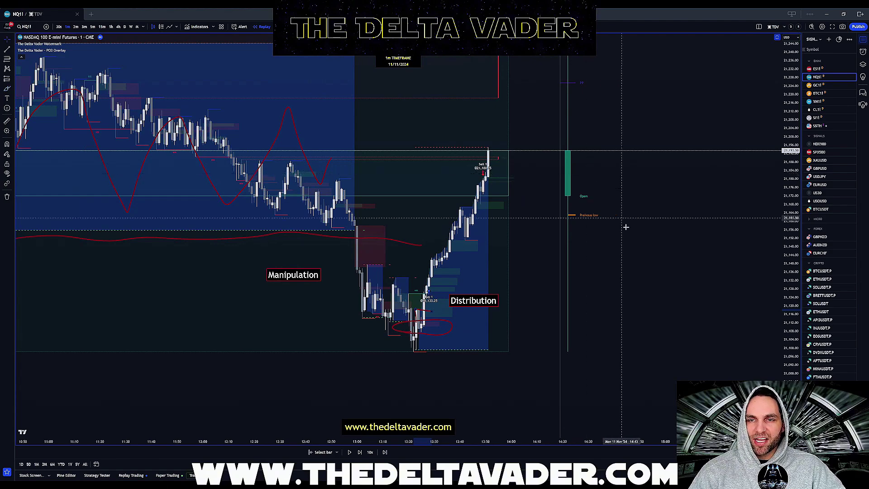
{"action": "scroll", "coordinate": [562, 271], "scroll_direction": "down", "scroll_amount": 3}
{"action": "left_click_drag", "start_coordinate": [624, 287], "coordinate": [599, 293]}
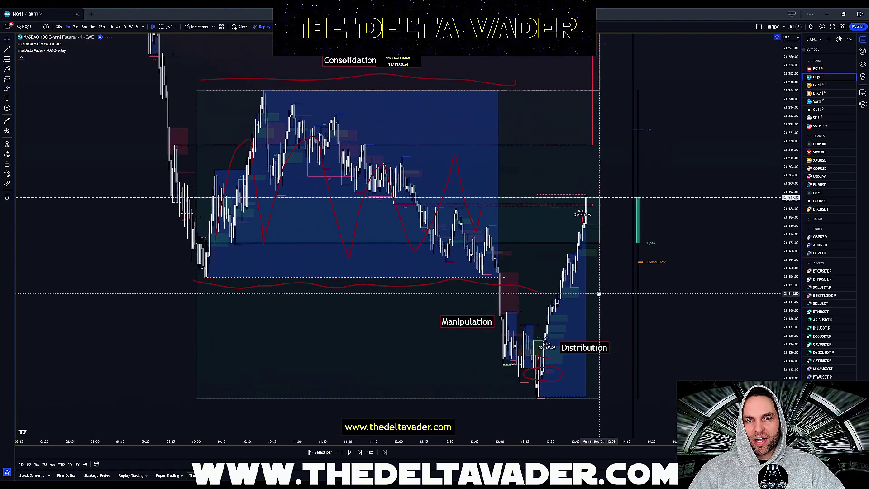
{"action": "left_click_drag", "start_coordinate": [646, 270], "coordinate": [630, 279]}
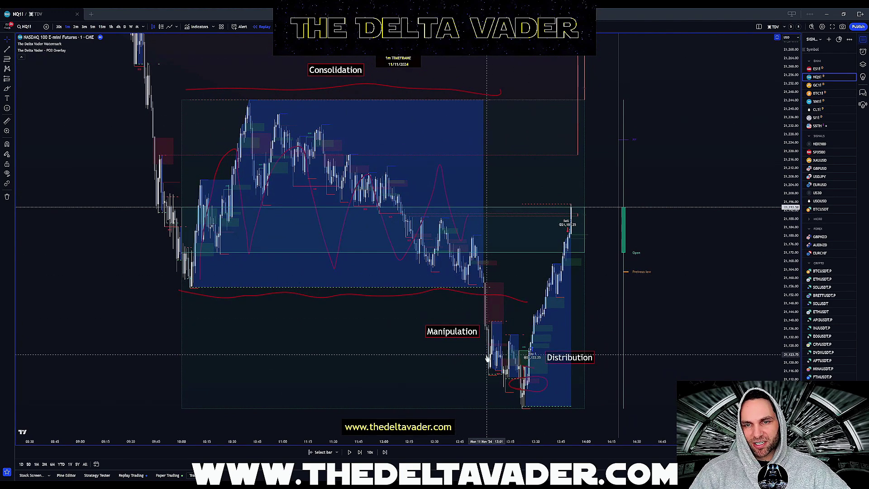
{"action": "scroll", "coordinate": [509, 374], "scroll_direction": "up", "scroll_amount": 9}
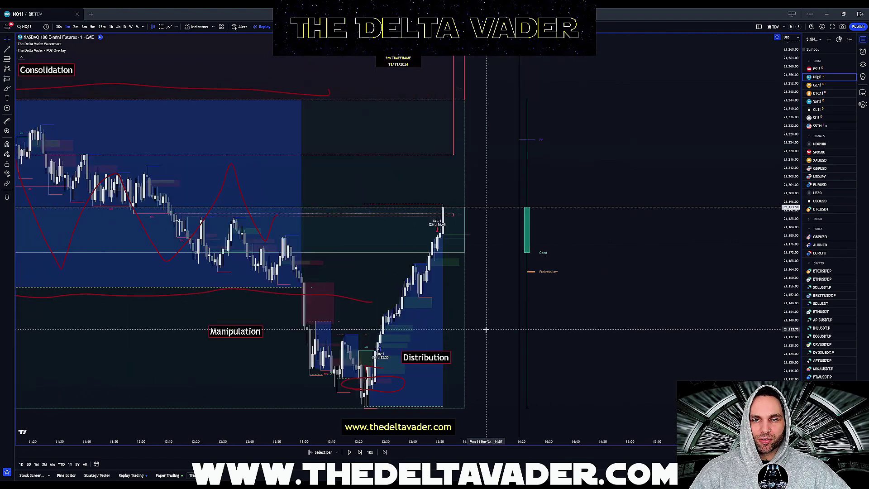
{"action": "left_click_drag", "start_coordinate": [337, 334], "coordinate": [609, 285]}
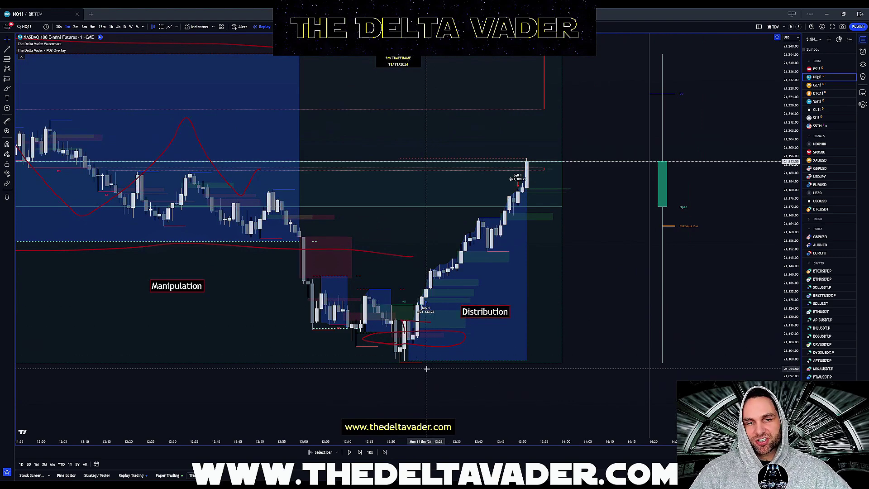
{"action": "left_click_drag", "start_coordinate": [433, 368], "coordinate": [425, 365]}
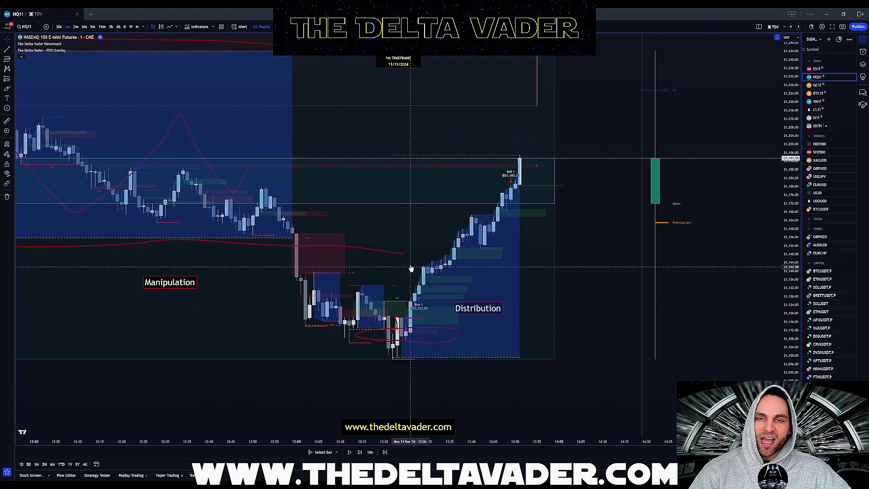
{"action": "scroll", "coordinate": [534, 172], "scroll_direction": "down", "scroll_amount": 2}
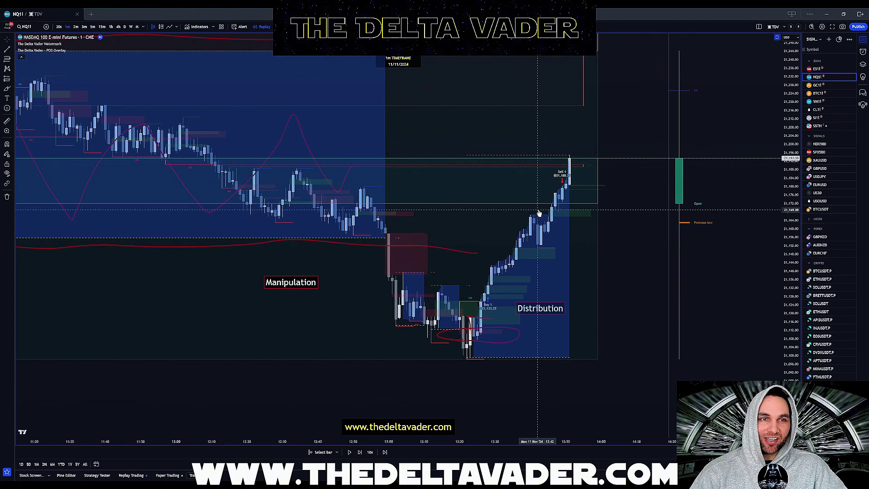
{"action": "scroll", "coordinate": [589, 206], "scroll_direction": "down", "scroll_amount": 3}
{"action": "scroll", "coordinate": [603, 248], "scroll_direction": "down", "scroll_amount": 5}
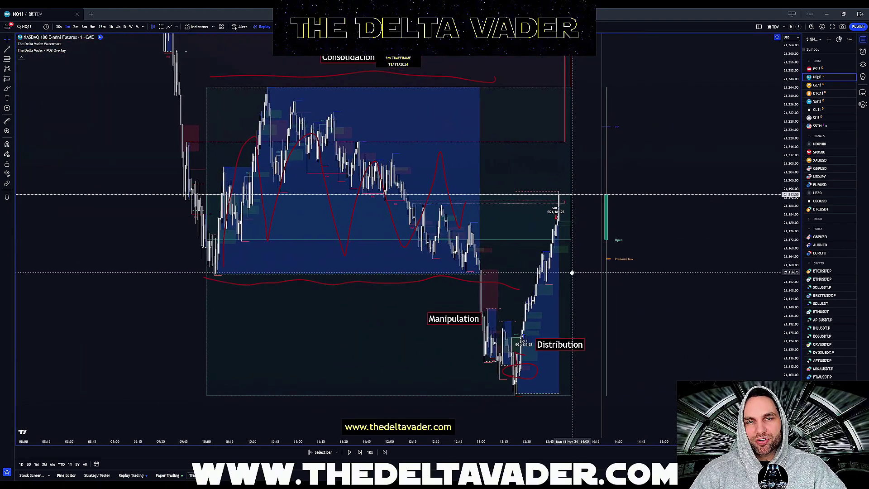
{"action": "scroll", "coordinate": [573, 276], "scroll_direction": "up", "scroll_amount": 2}
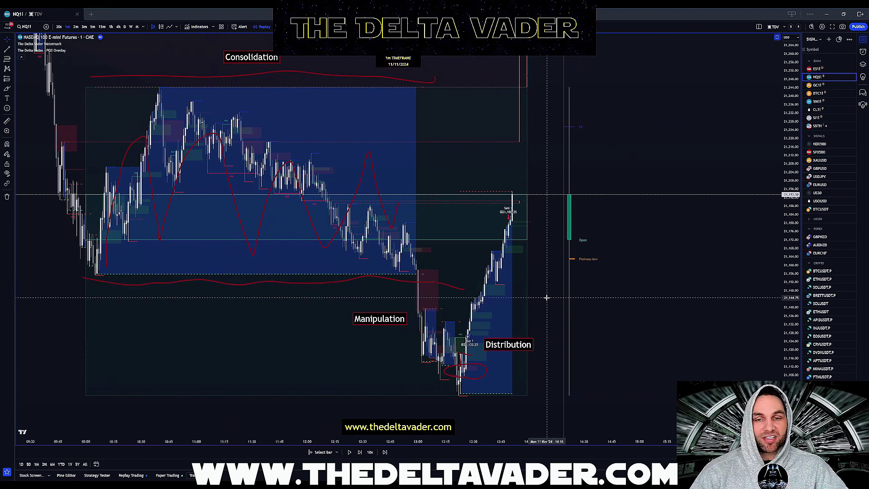